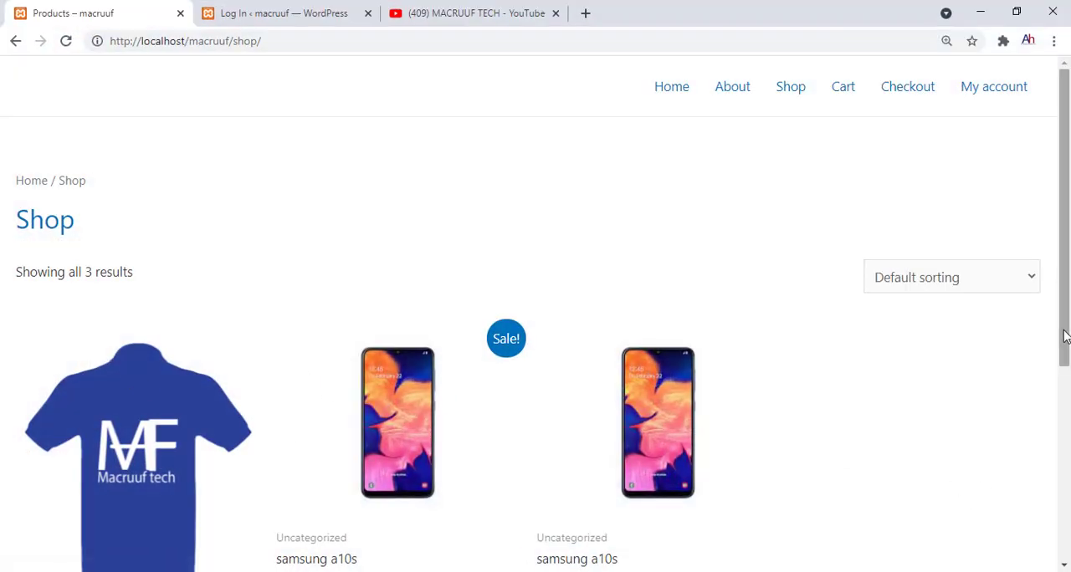
Look over the existing products on the shop page
click(1067, 430)
drag(1067, 431, 1067, 359)
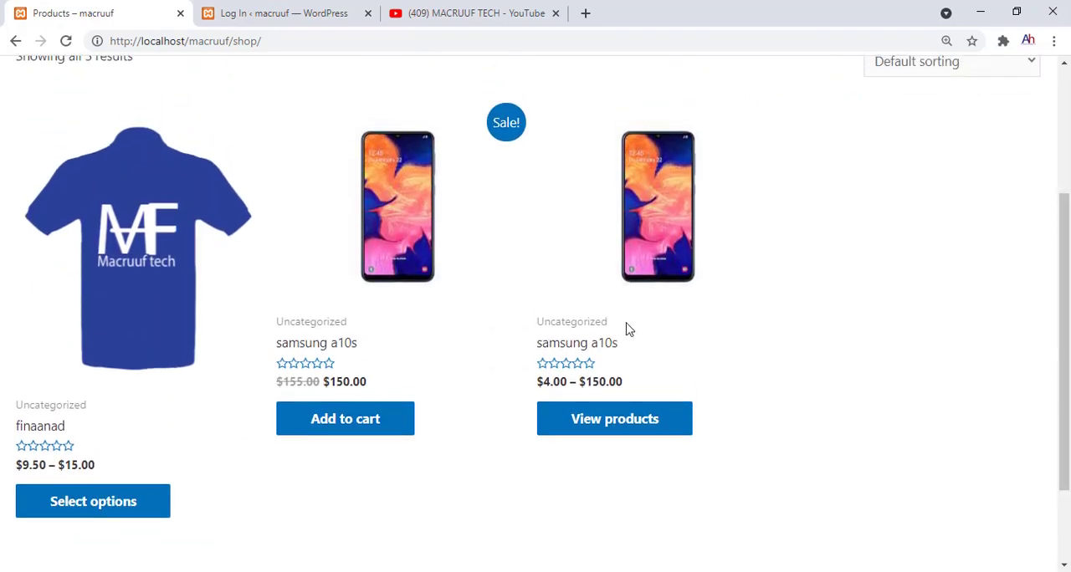
click(376, 224)
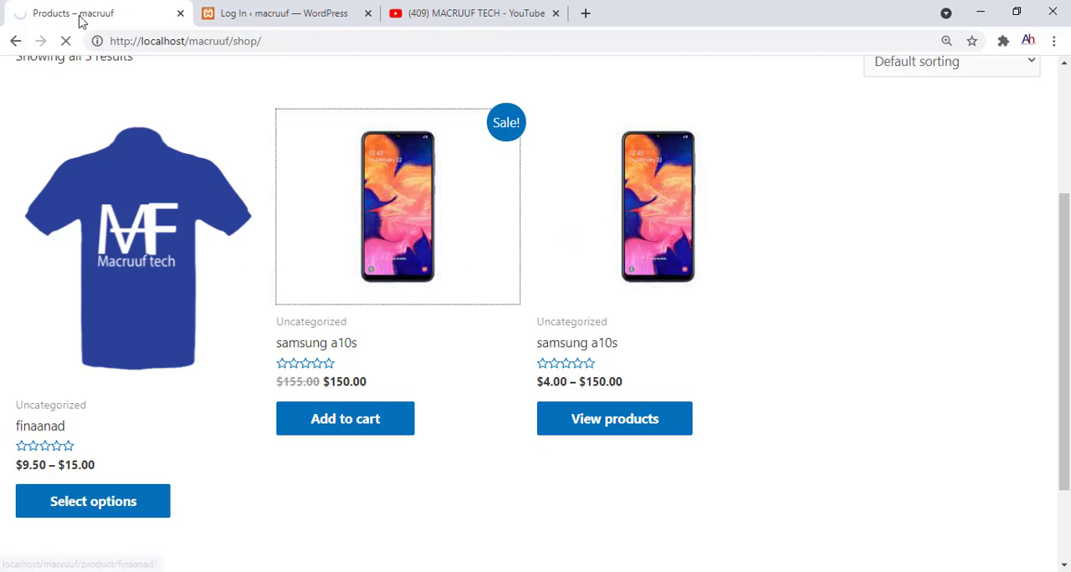
Switch to the WordPress admin and create a new product named "logo"
key(ctrl+Tab)
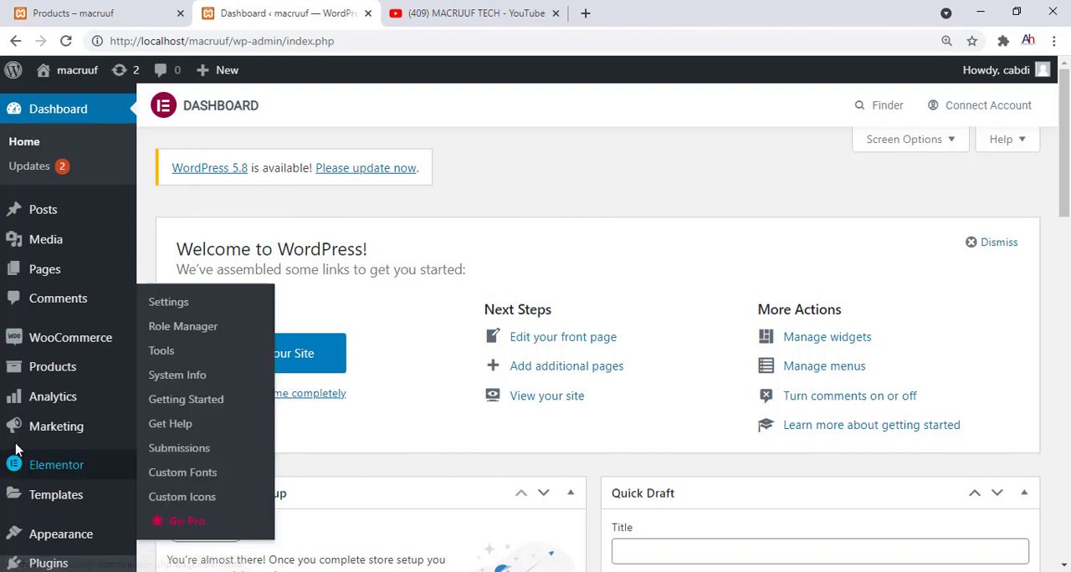
mouse_move(50, 366)
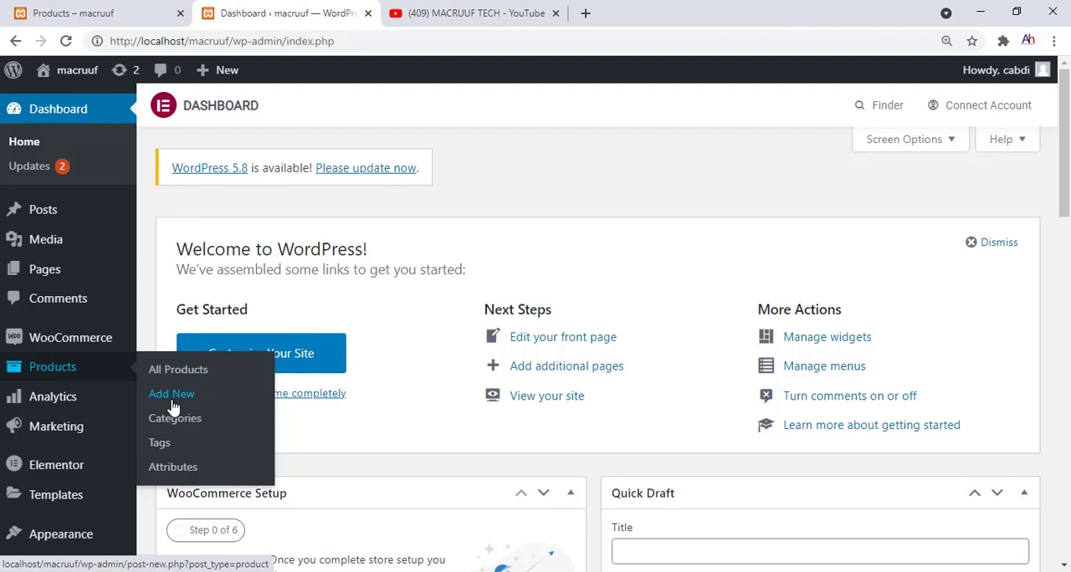
click(173, 394)
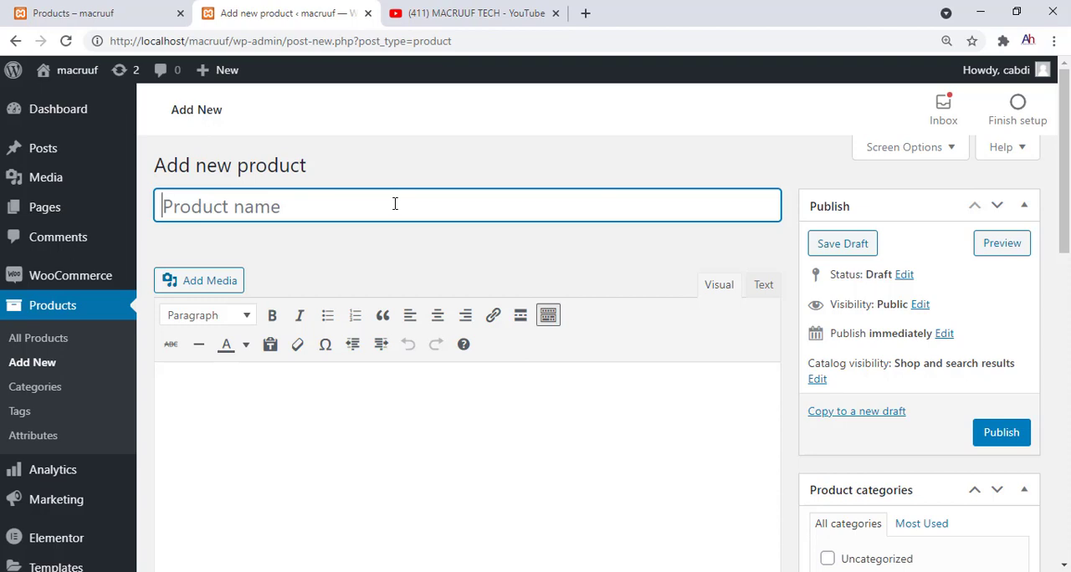
text(l)
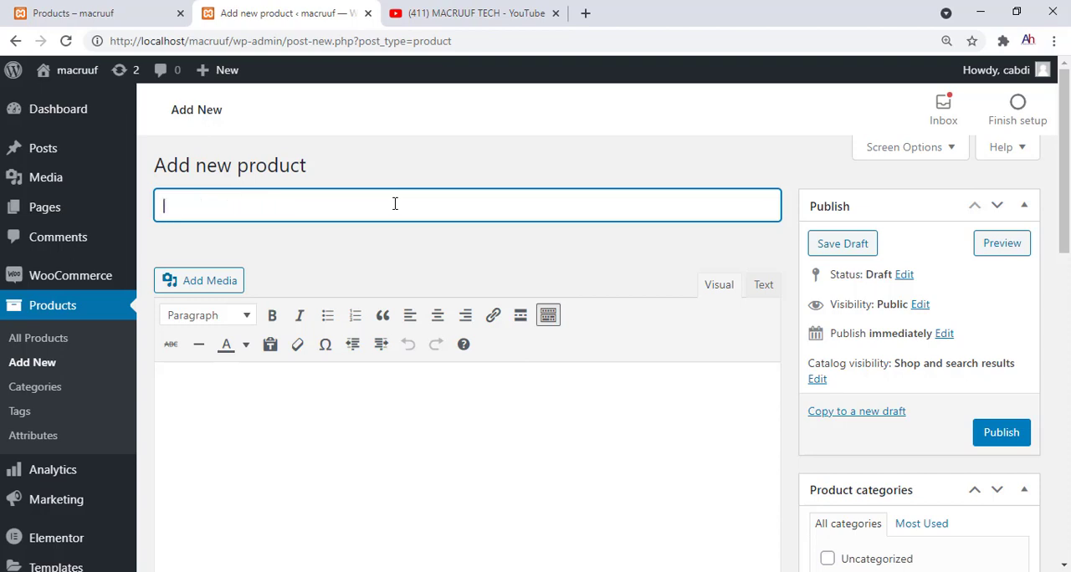
text(og)
text(o)
Mark the product as downloadable and virtual, and set its regular price to $12
scroll(1065, 205, down, 3)
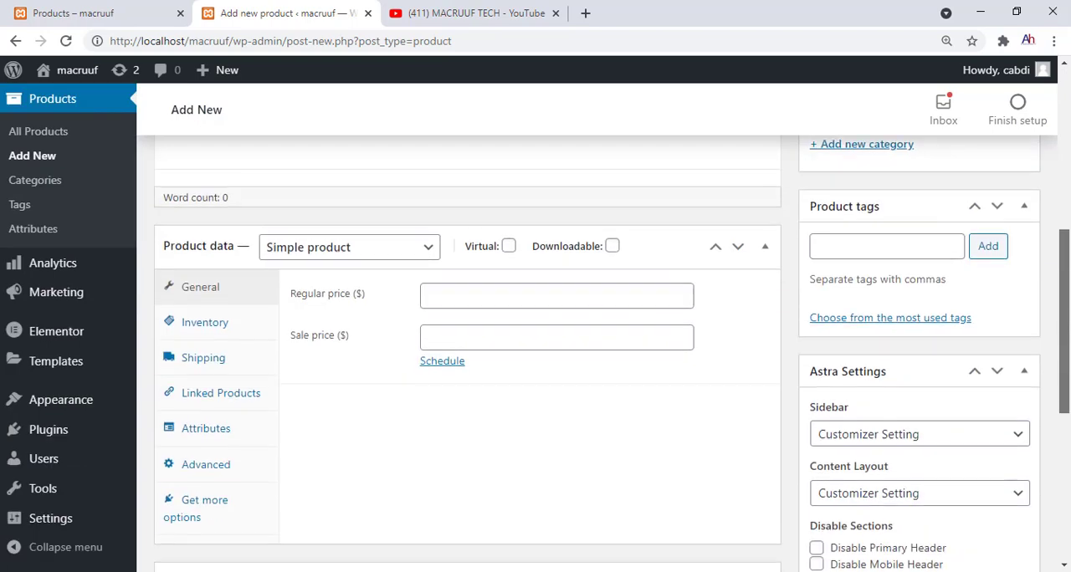
click(613, 246)
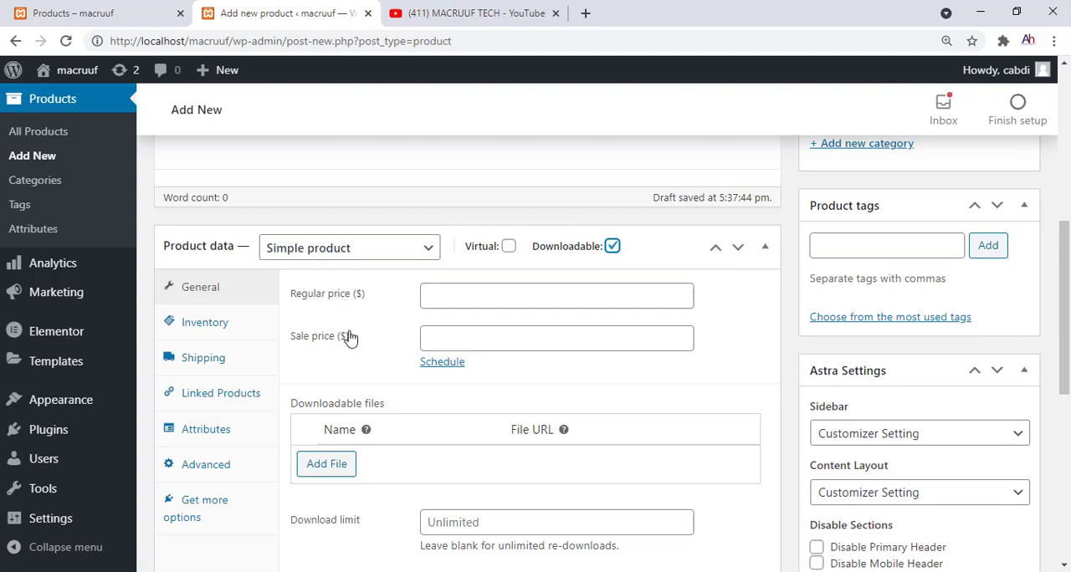
click(509, 248)
click(510, 248)
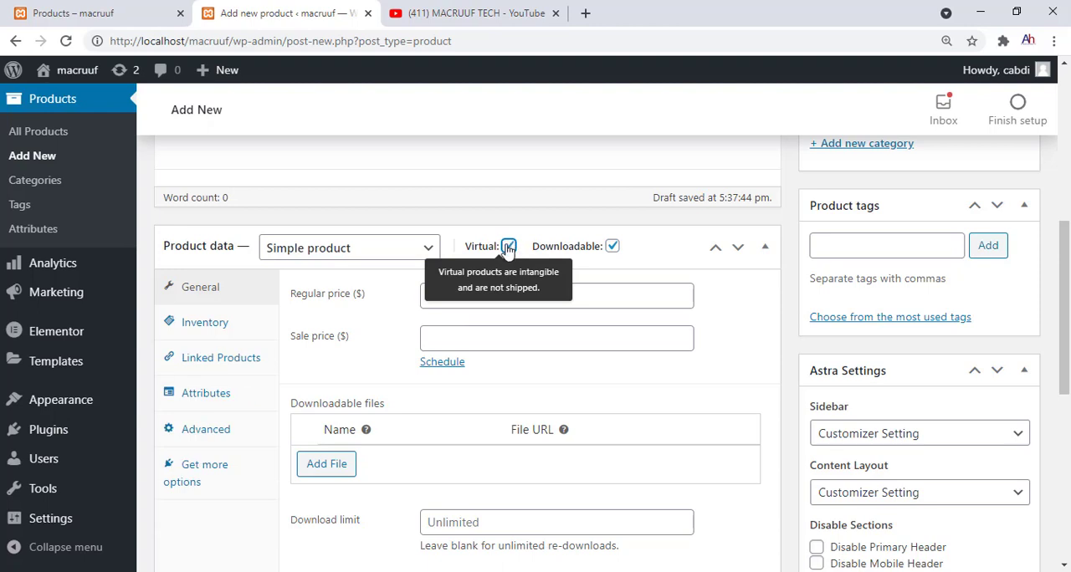
click(425, 290)
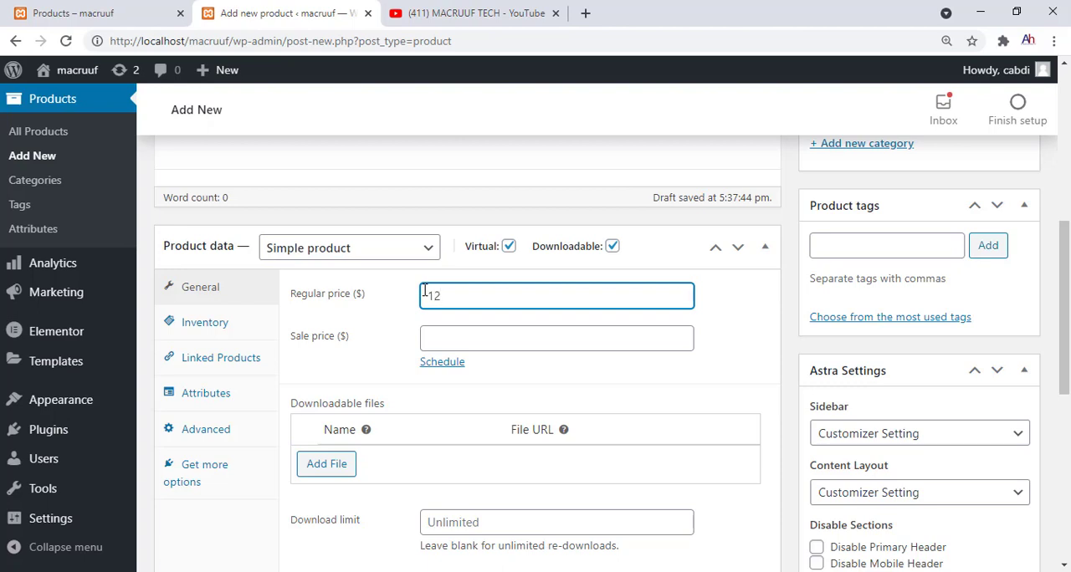
click(436, 344)
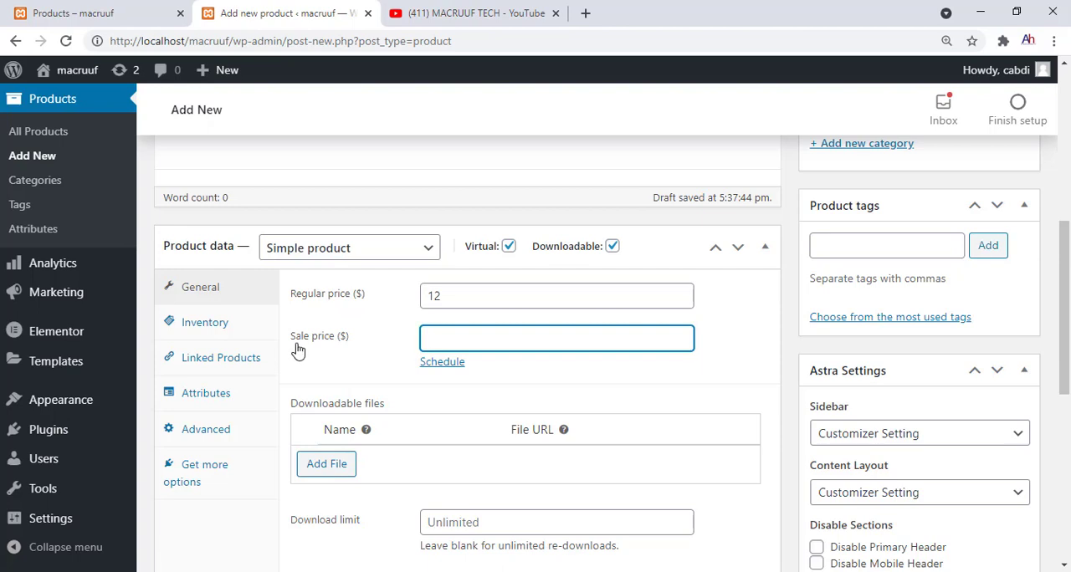
Add a downloadable file named "logo" that links to logo-ramadan-uxbmbn.zip from the media library
click(334, 472)
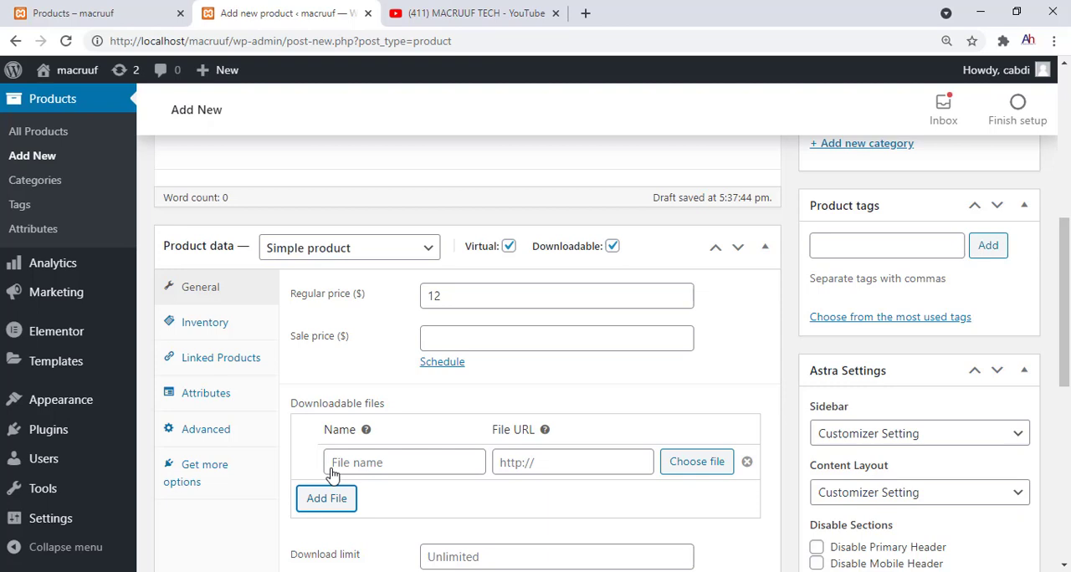
click(332, 468)
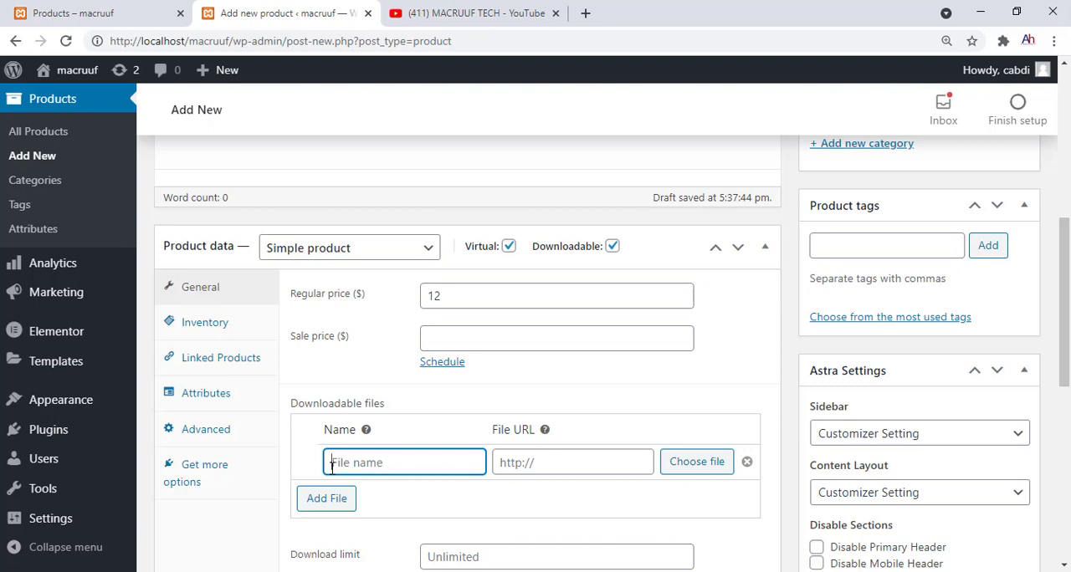
text(f)
click(683, 466)
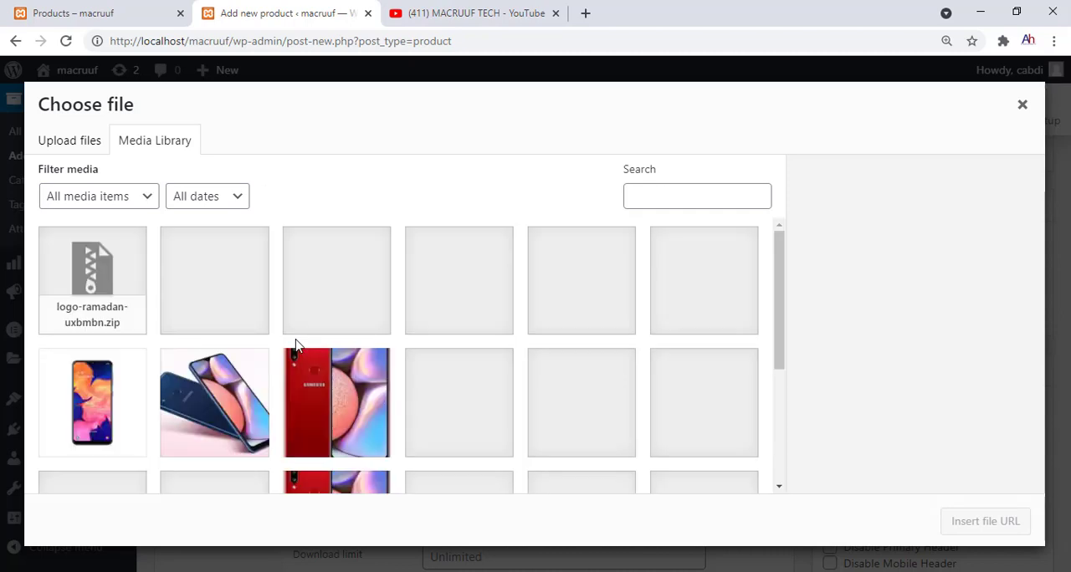
click(81, 301)
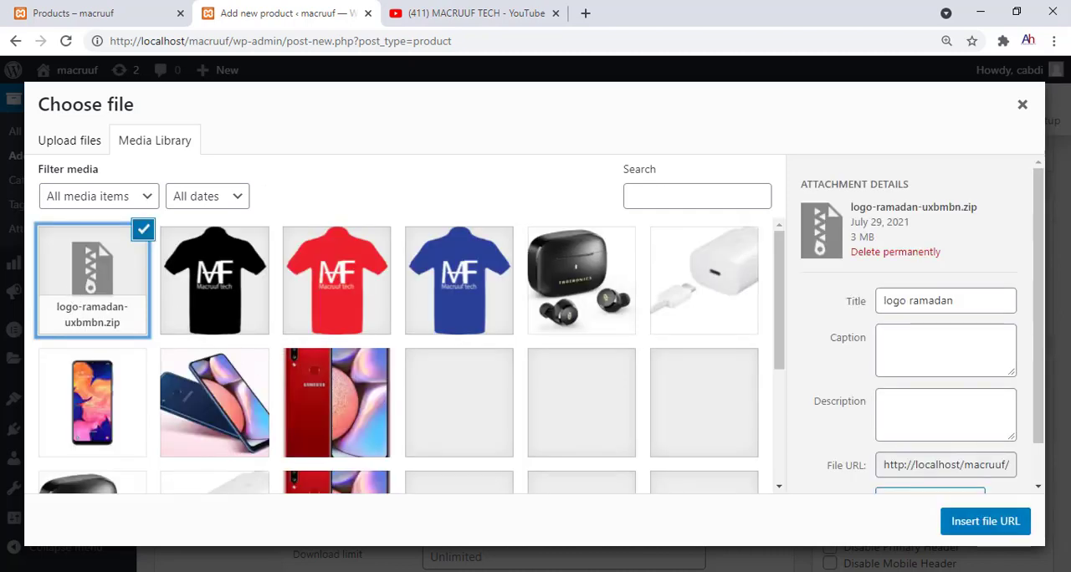
click(985, 525)
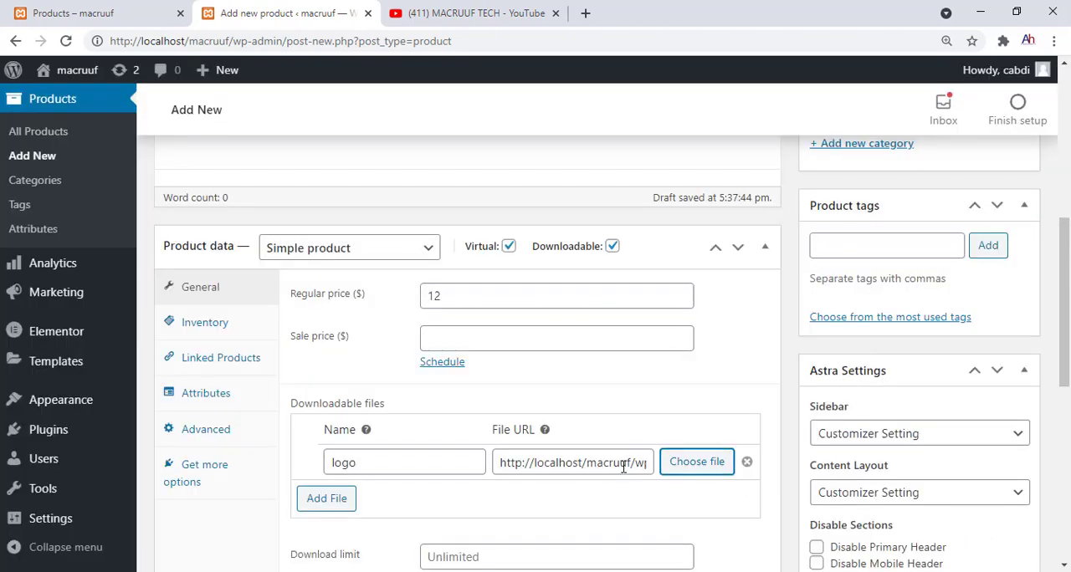
drag(623, 466, 447, 495)
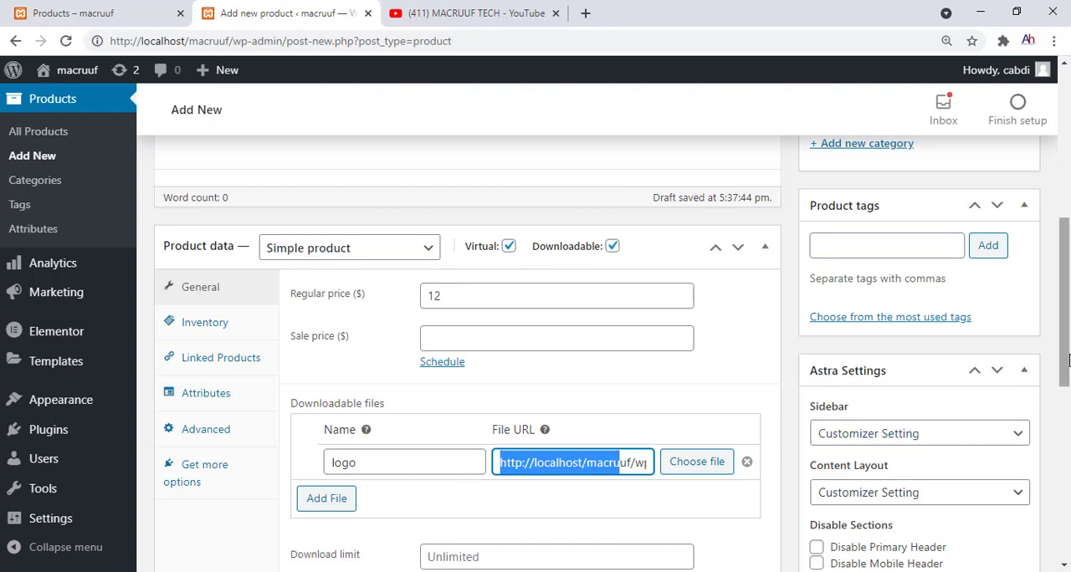
Set shop.png as the product image
drag(1068, 359, 1068, 532)
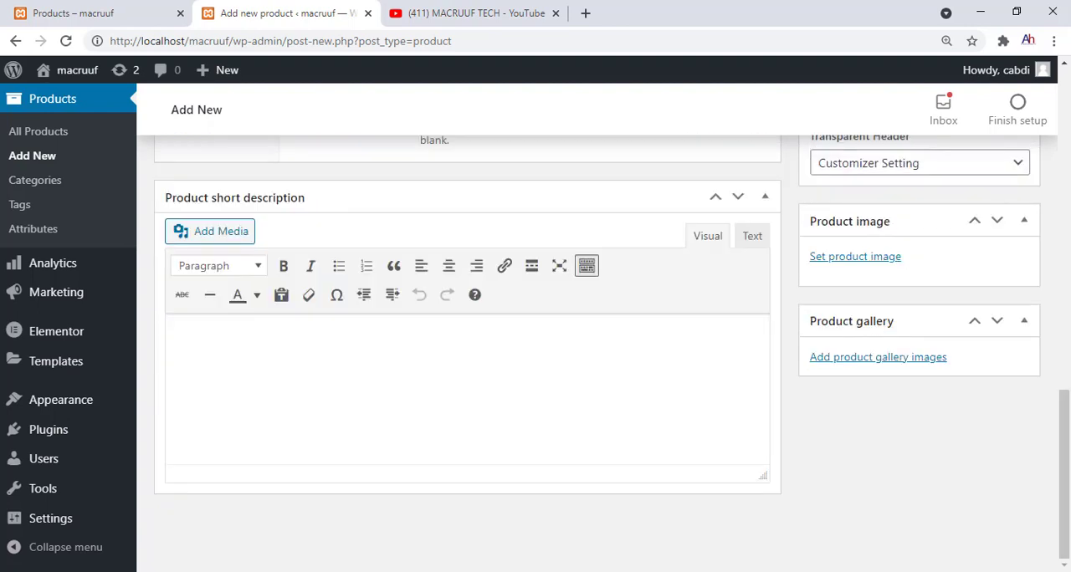
click(826, 265)
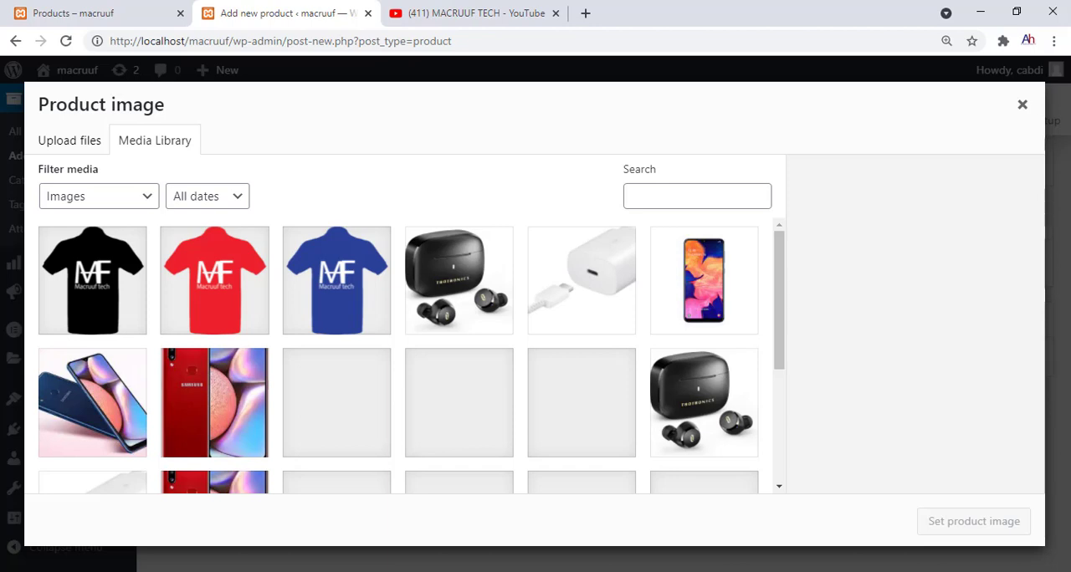
drag(627, 571, 522, 352)
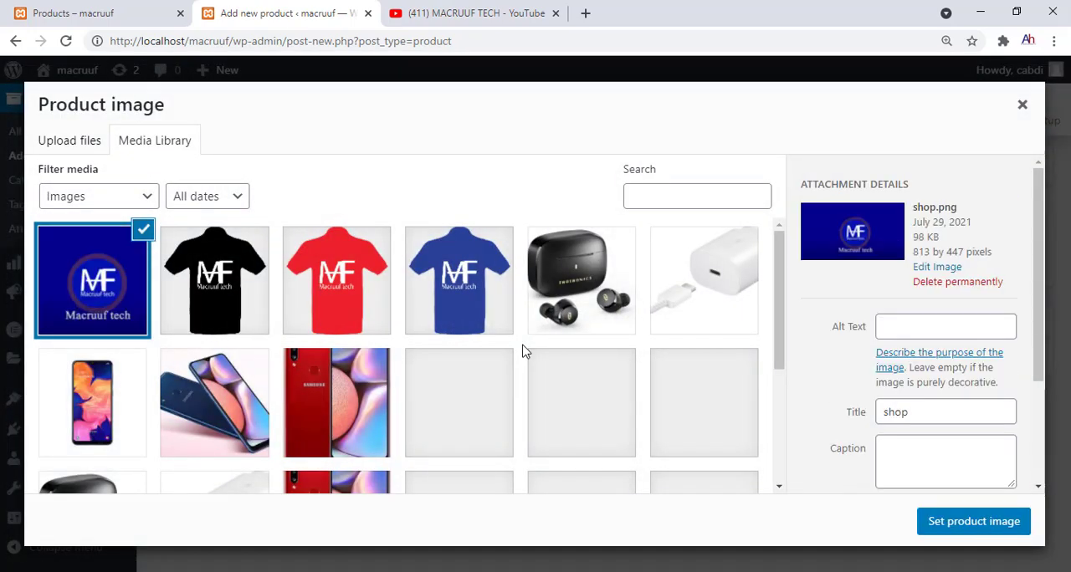
click(949, 522)
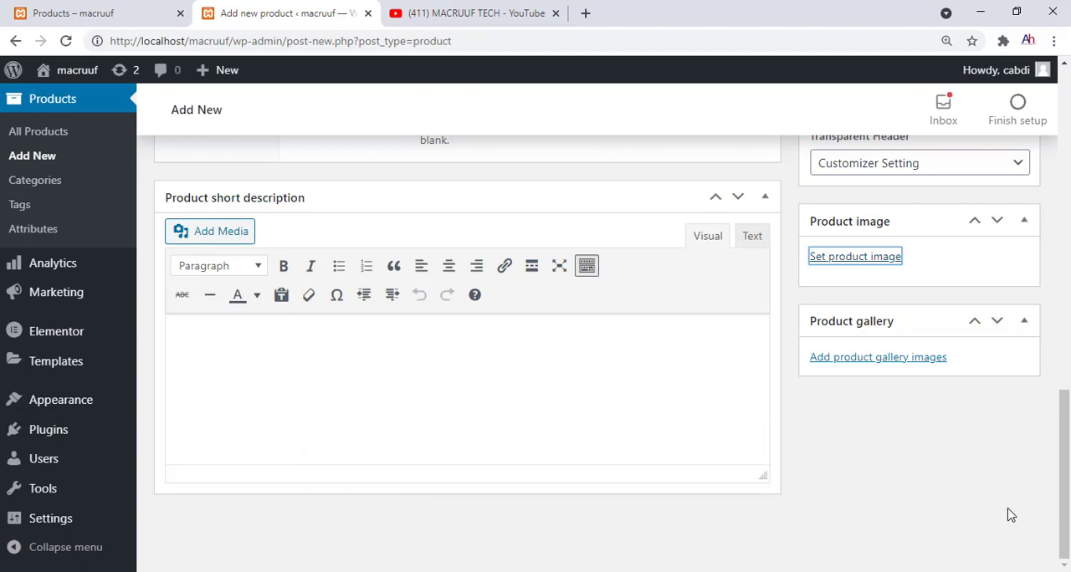
Choose logo-ramadan-uxbmbn.zip again as the source of the "logo" download entry
drag(1062, 523, 1060, 381)
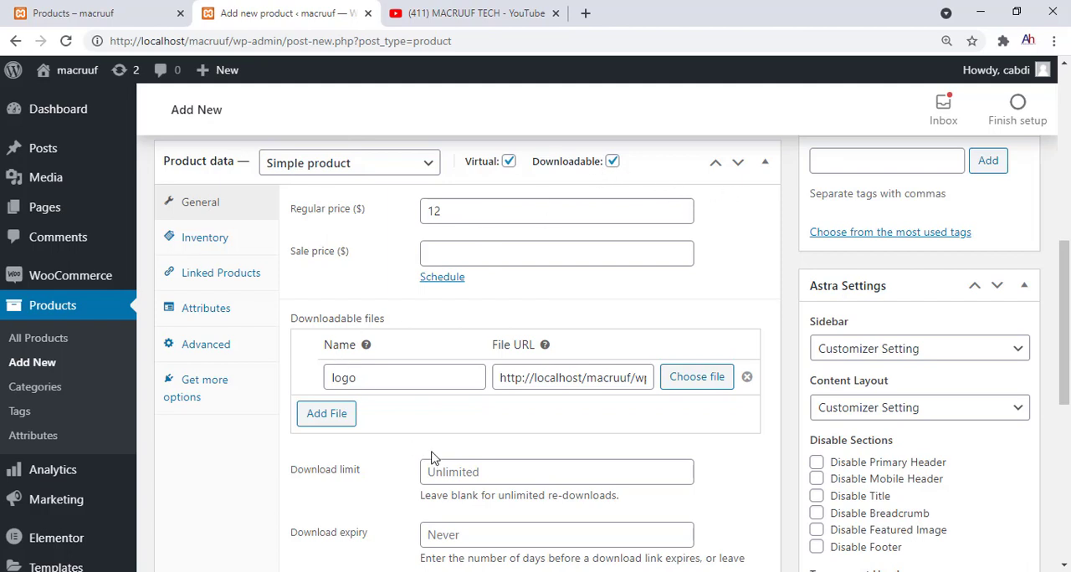
drag(390, 378, 256, 375)
click(257, 374)
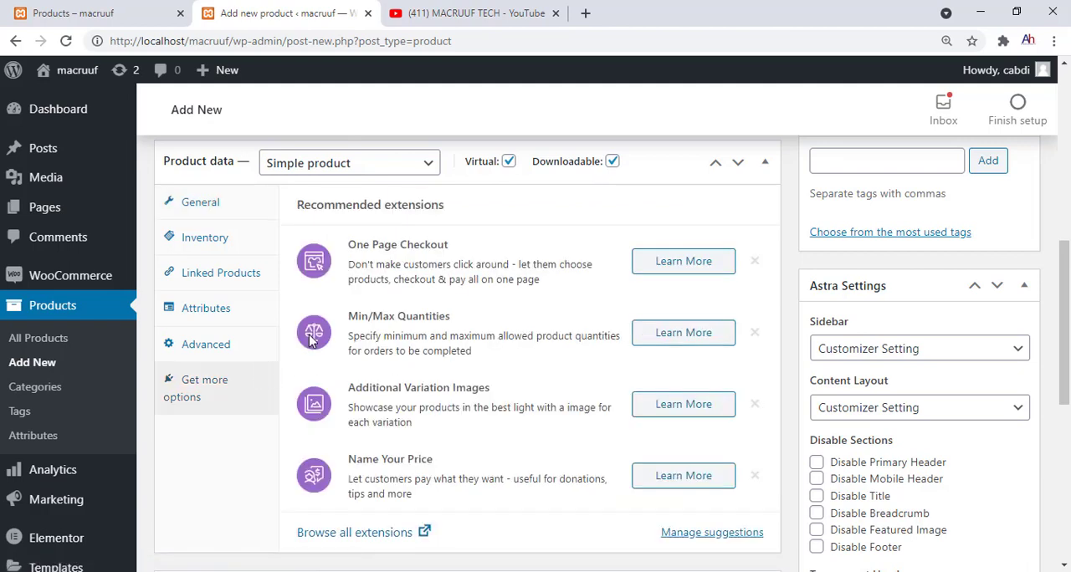
click(193, 205)
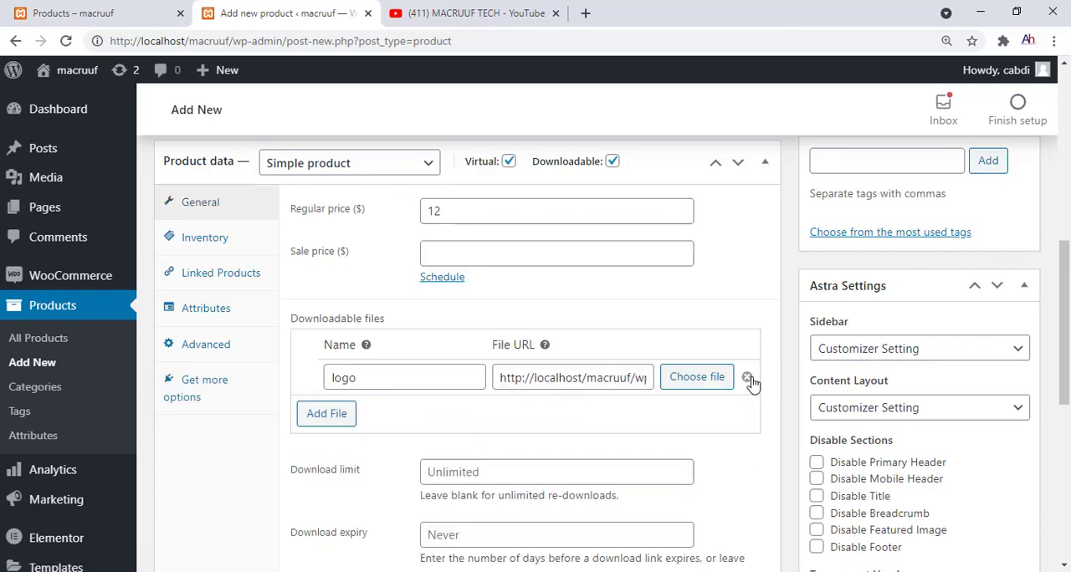
click(693, 381)
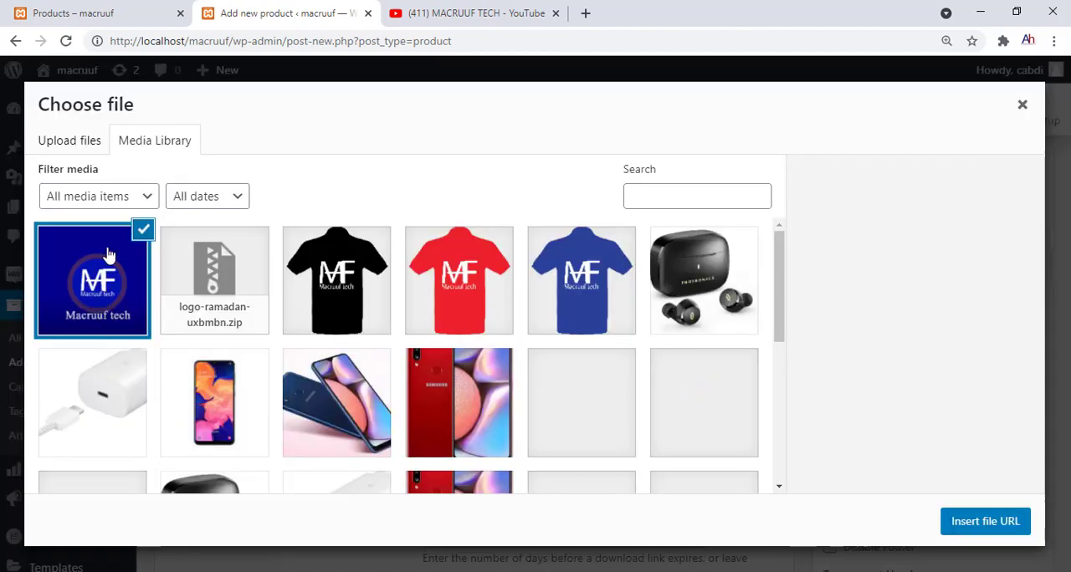
click(238, 314)
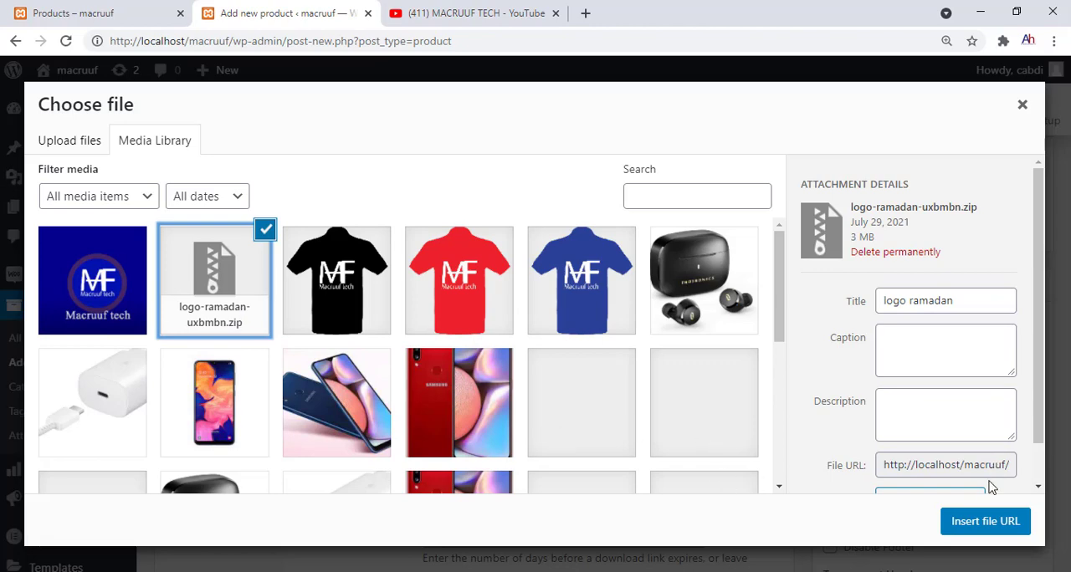
click(976, 522)
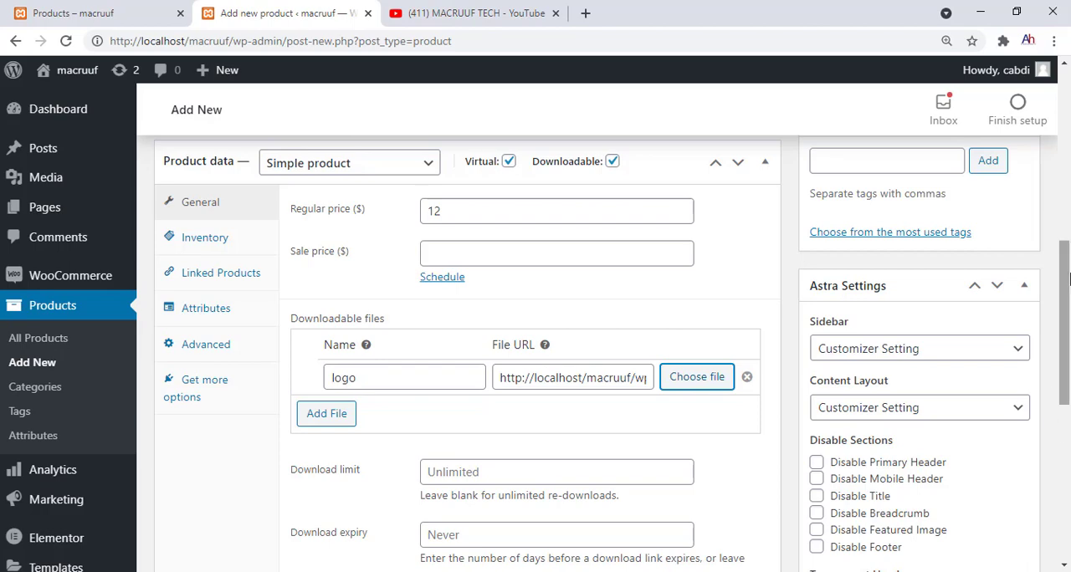
Publish the logo product
drag(1068, 280, 1055, 126)
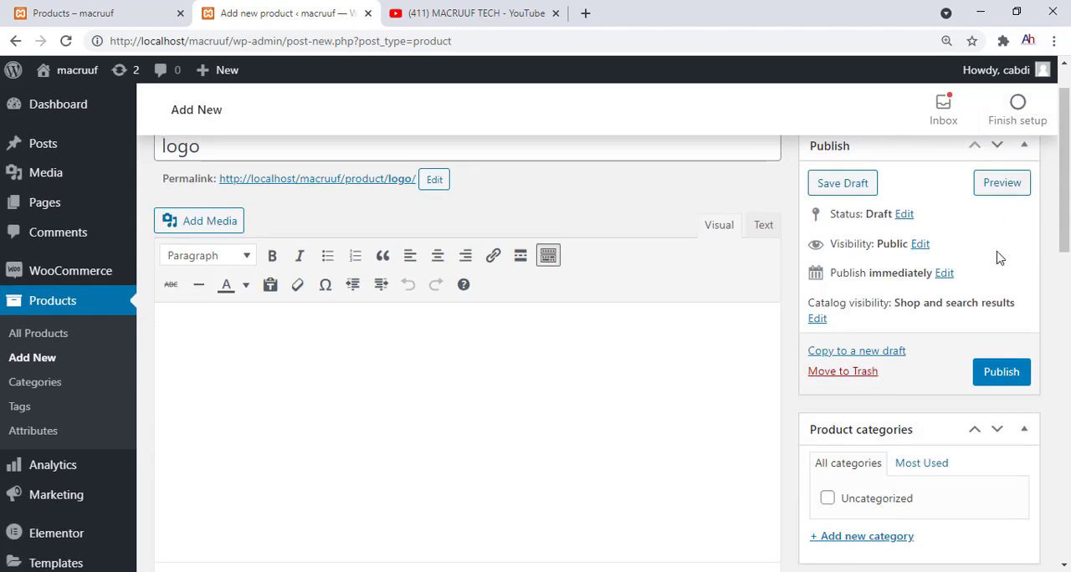
click(992, 371)
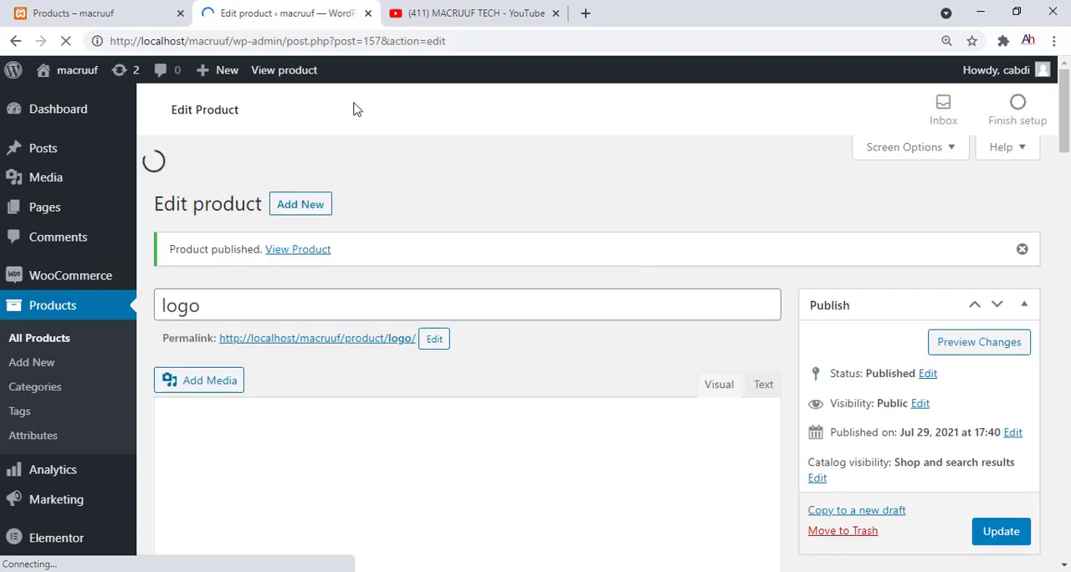
Reload the storefront's shop page and add one logo product to the cart from its product page
click(35, 10)
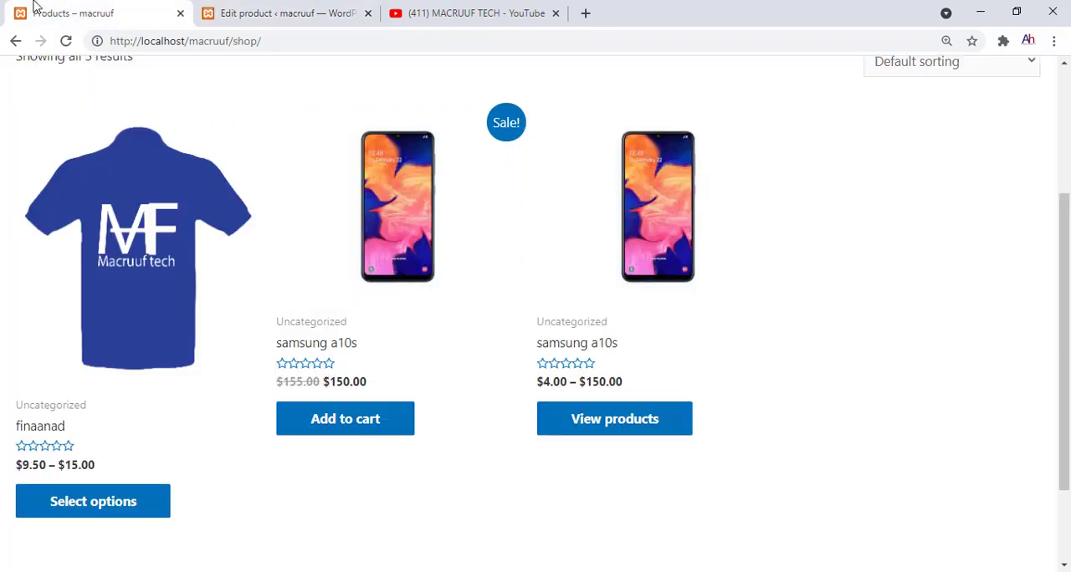
click(66, 41)
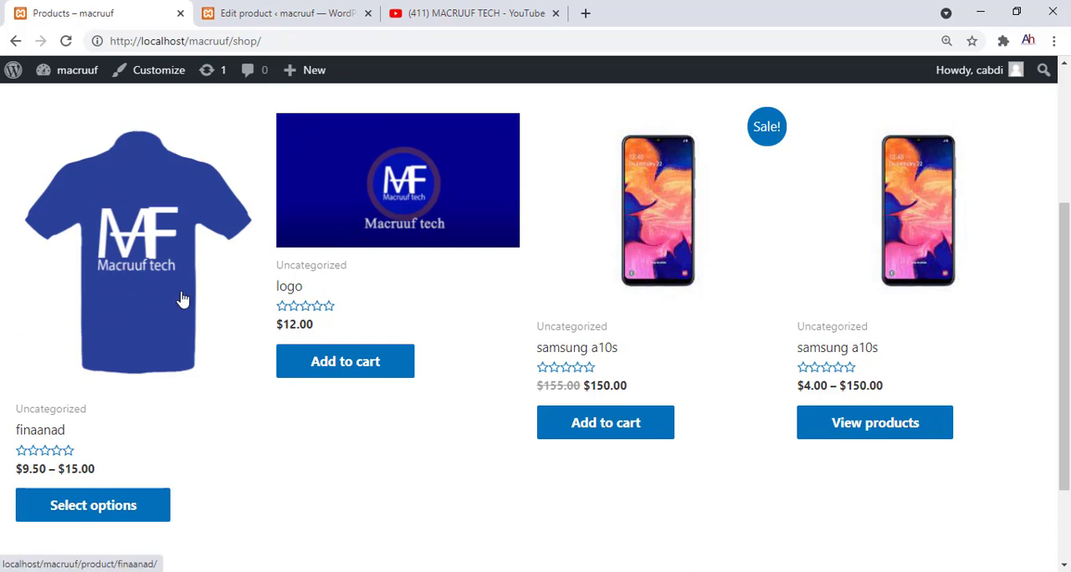
click(334, 201)
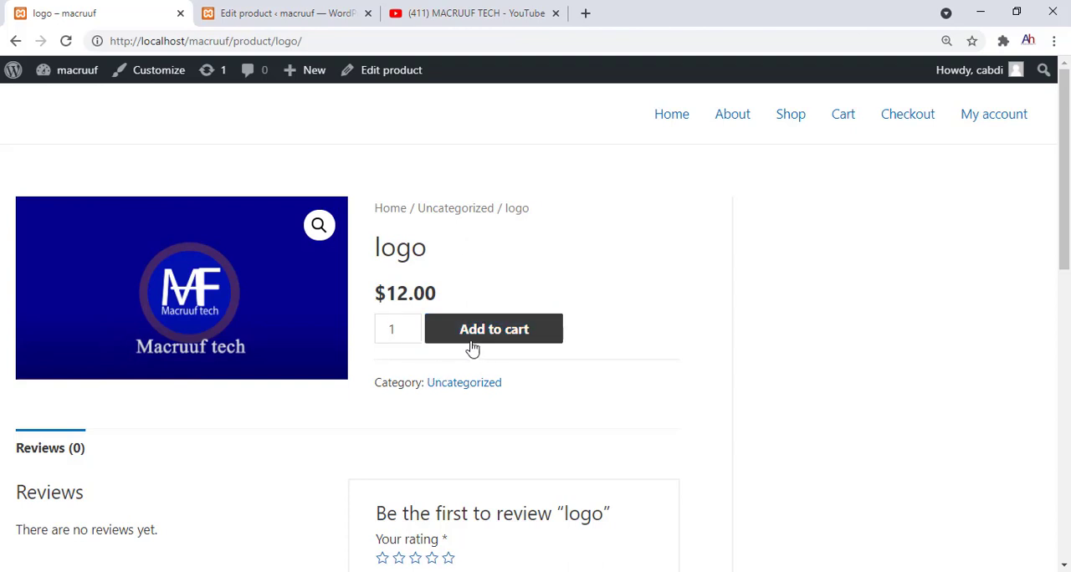
click(473, 349)
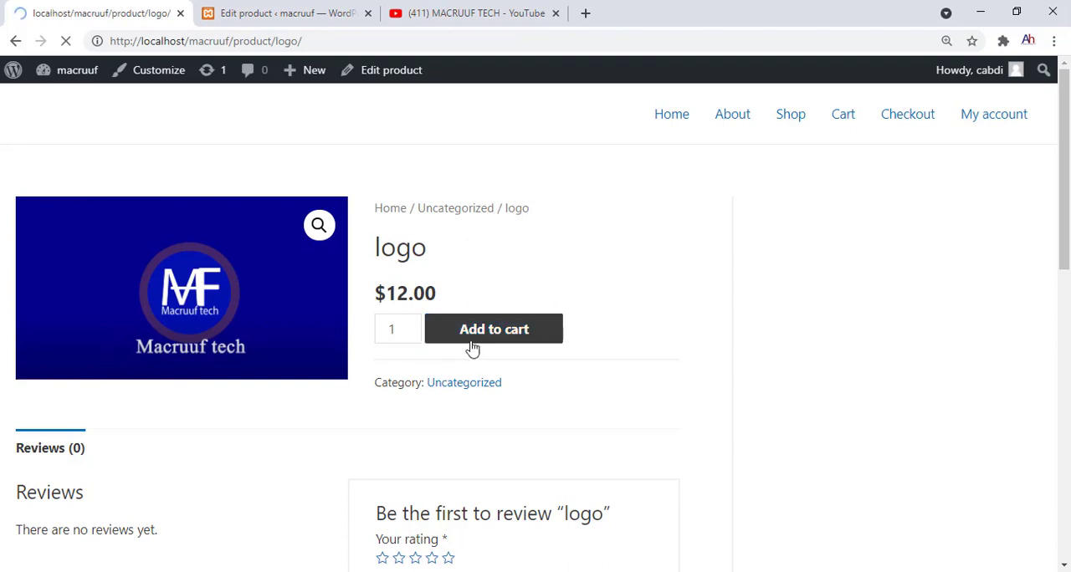